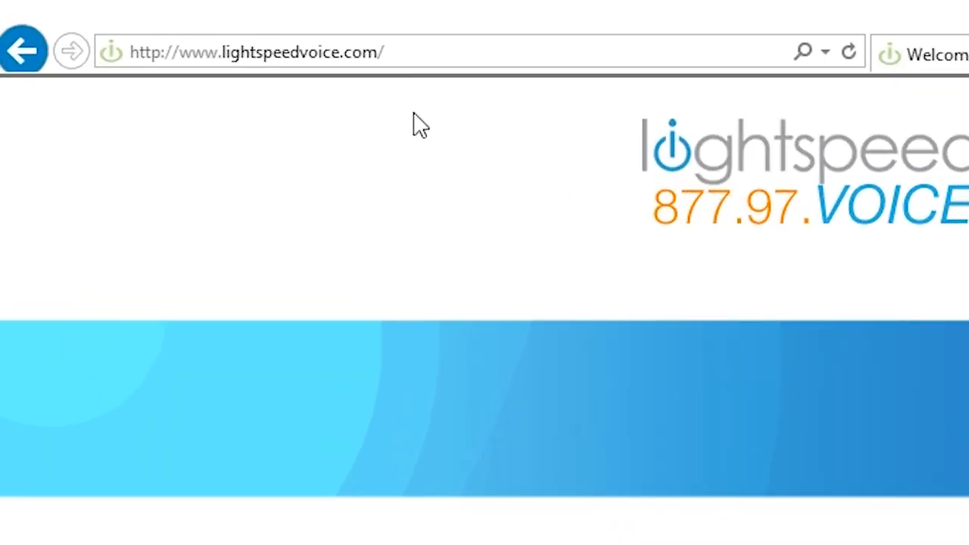
click(145, 17)
text(www.viewmyfax)
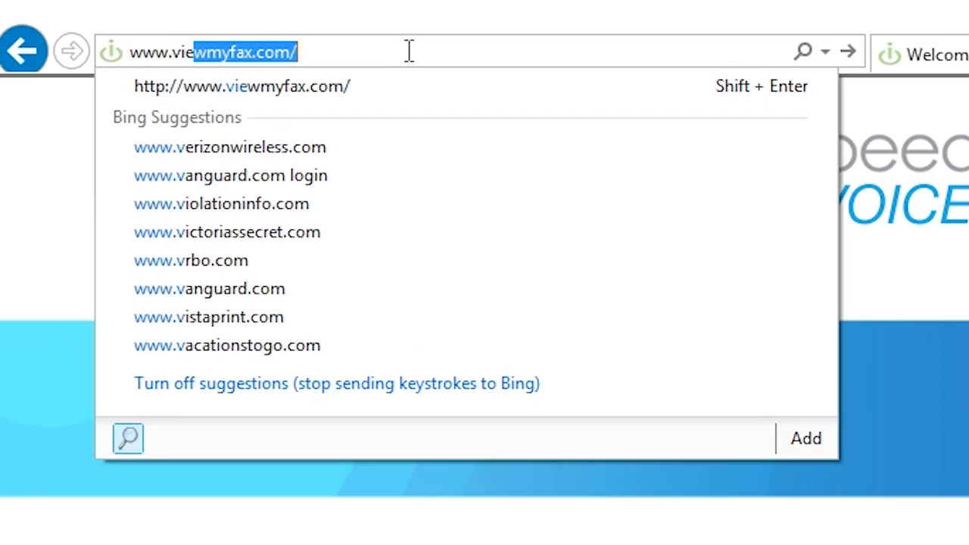
key(Return)
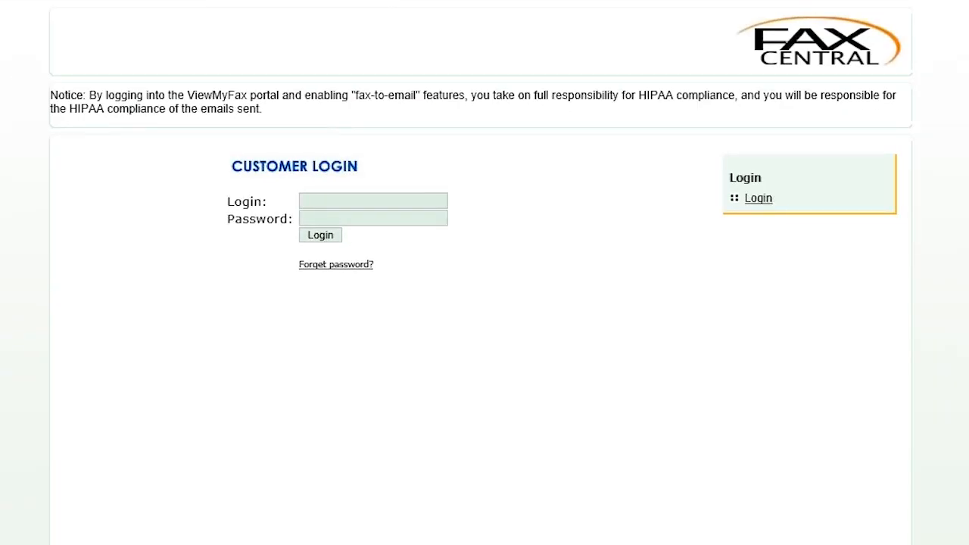
Step: Log in to the Fax Central portal with the account's login name and password
click(429, 199)
text(chris1)
key(Tab)
text(*******)
click(333, 237)
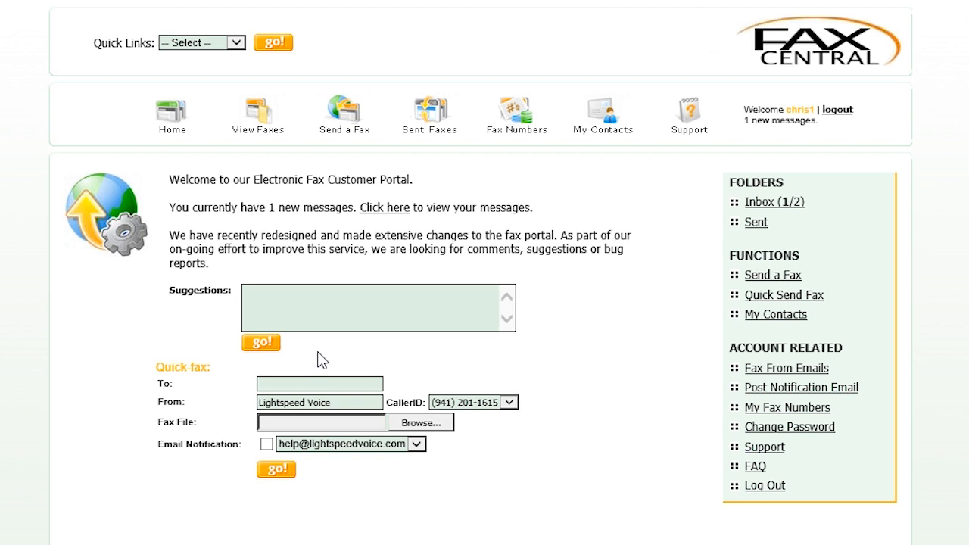
click(309, 382)
text(555555)
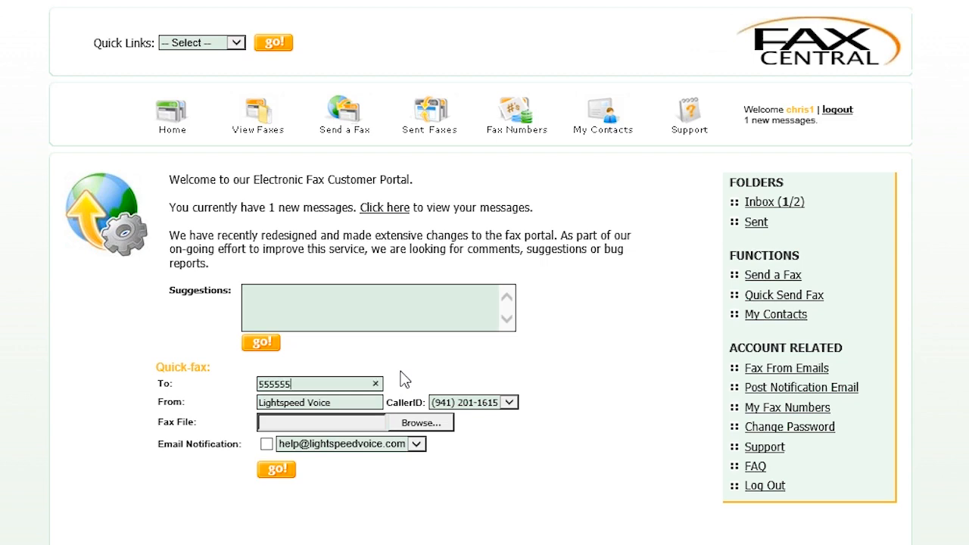
text(5555)
click(408, 423)
double_click(253, 403)
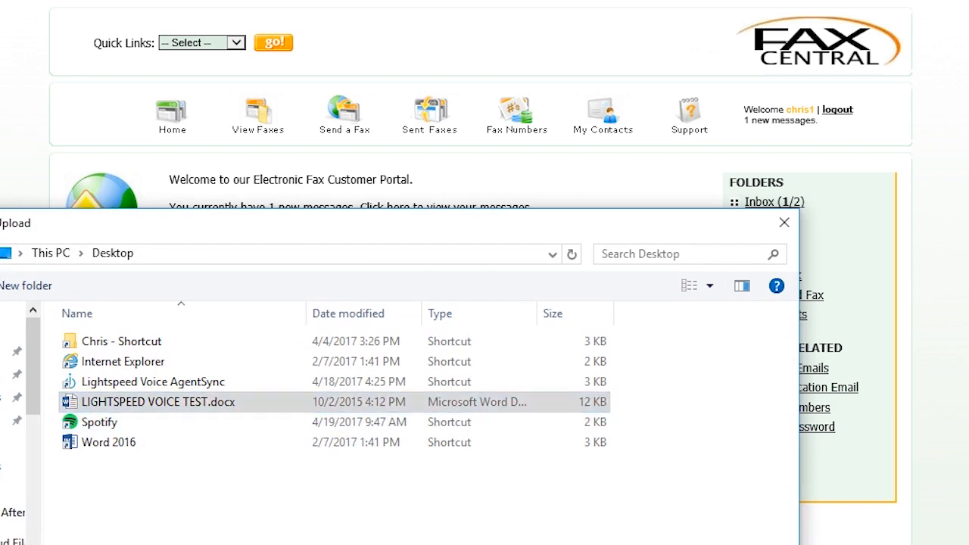
click(266, 444)
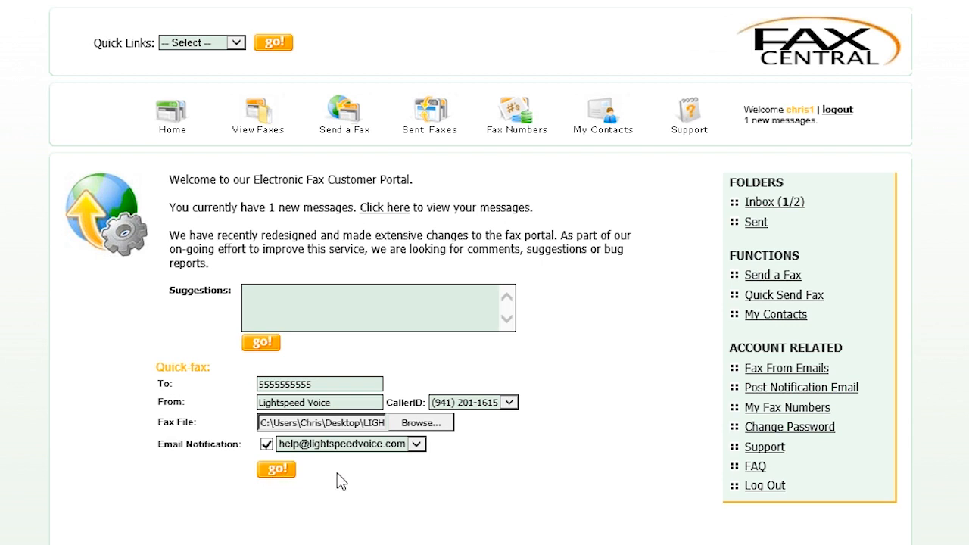
click(255, 129)
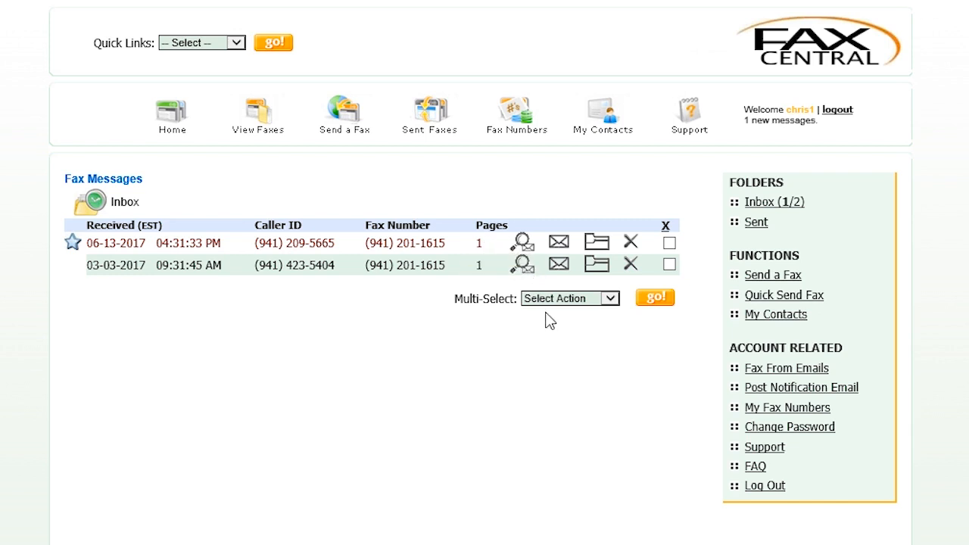
click(527, 271)
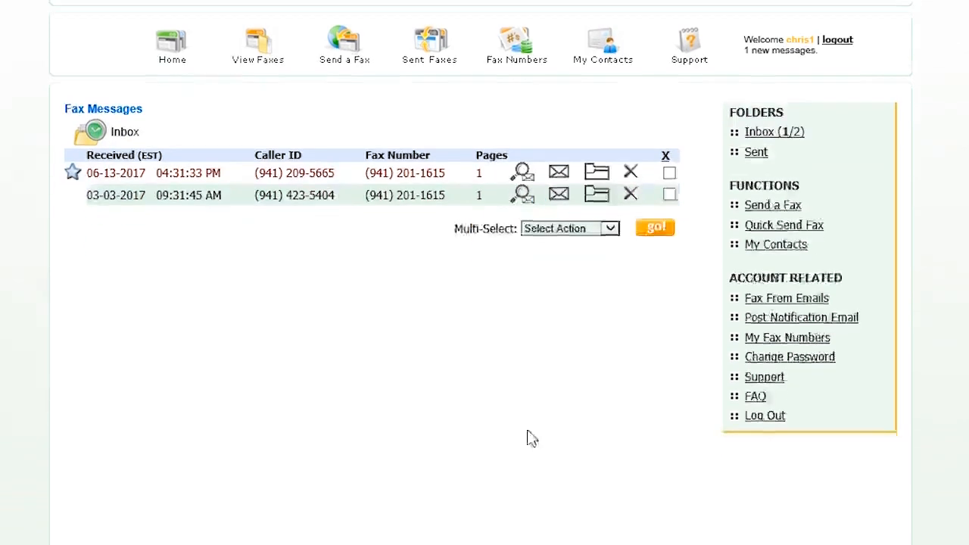
click(723, 526)
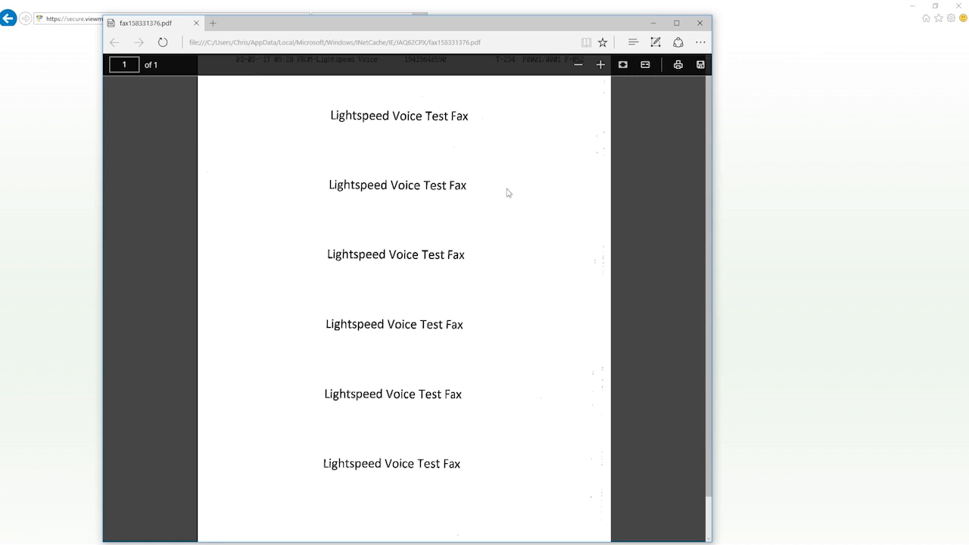
click(700, 22)
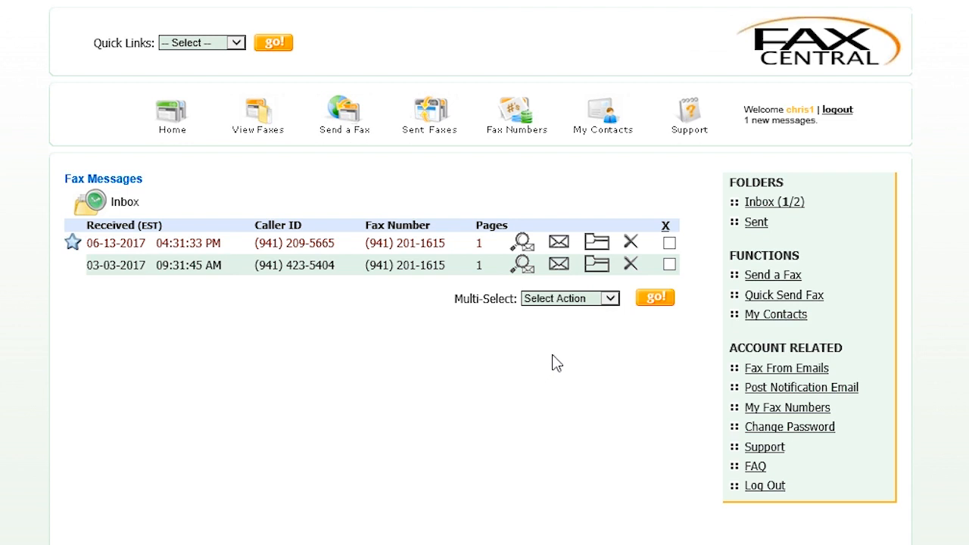
click(560, 265)
click(282, 244)
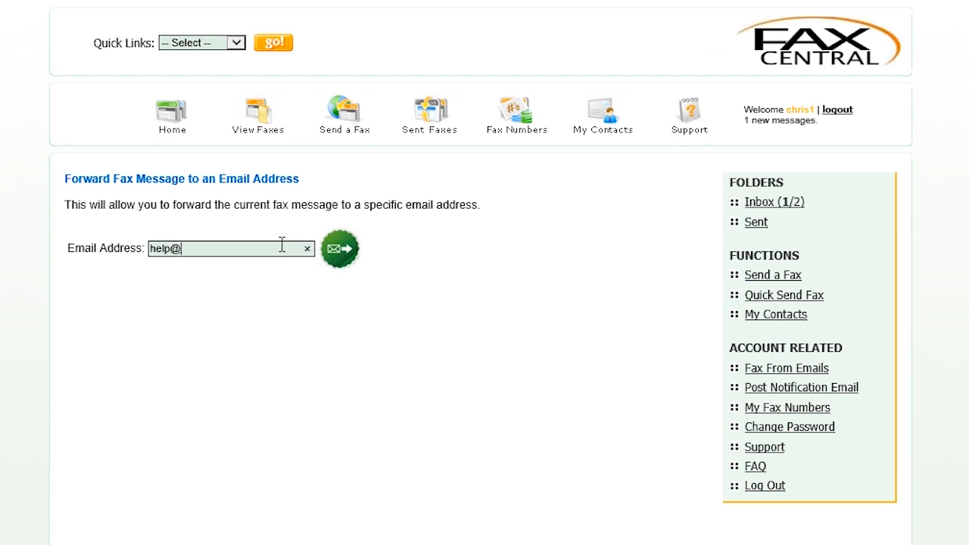
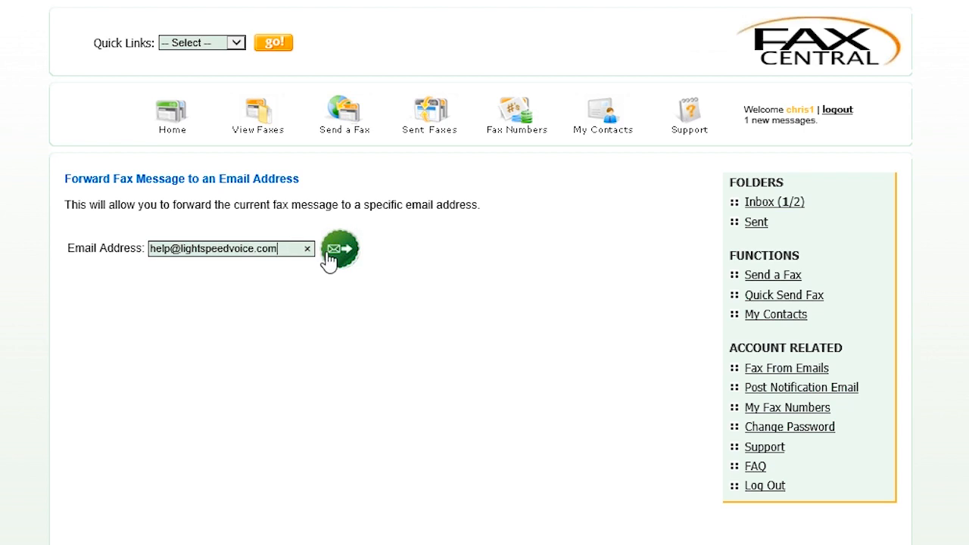
click(256, 125)
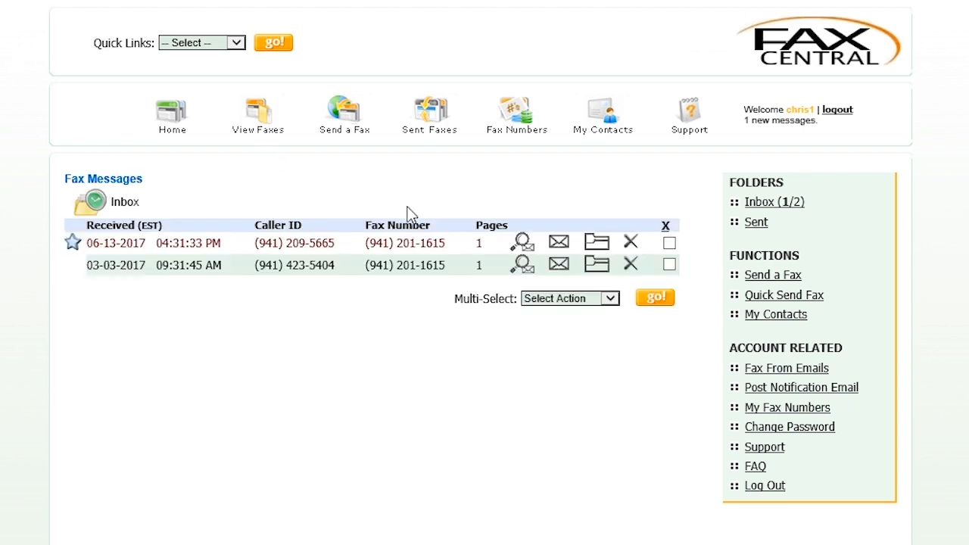
Step: Move the 03-03-2017 fax into a newly created folder 'Main' and return to the inbox
click(595, 265)
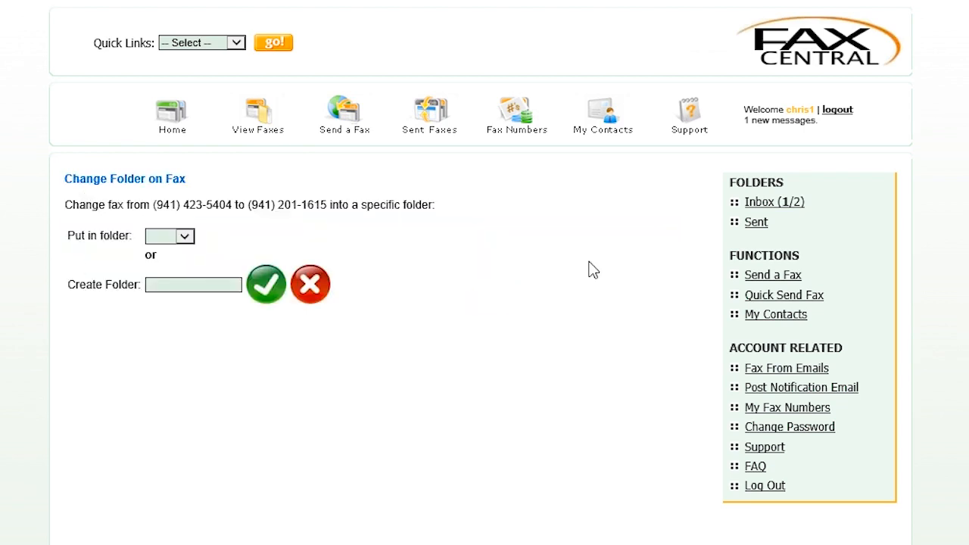
click(185, 236)
click(232, 236)
click(206, 285)
text(Main)
click(265, 291)
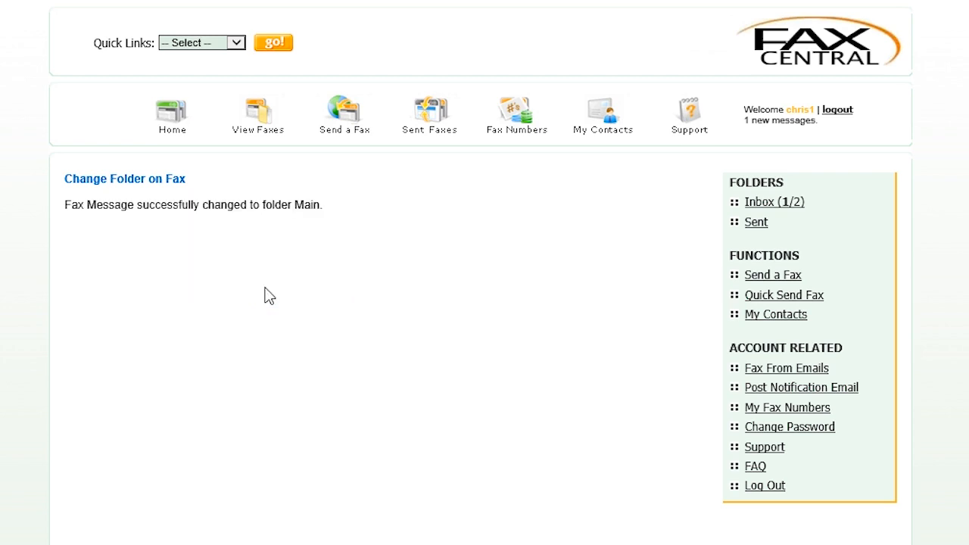
click(252, 123)
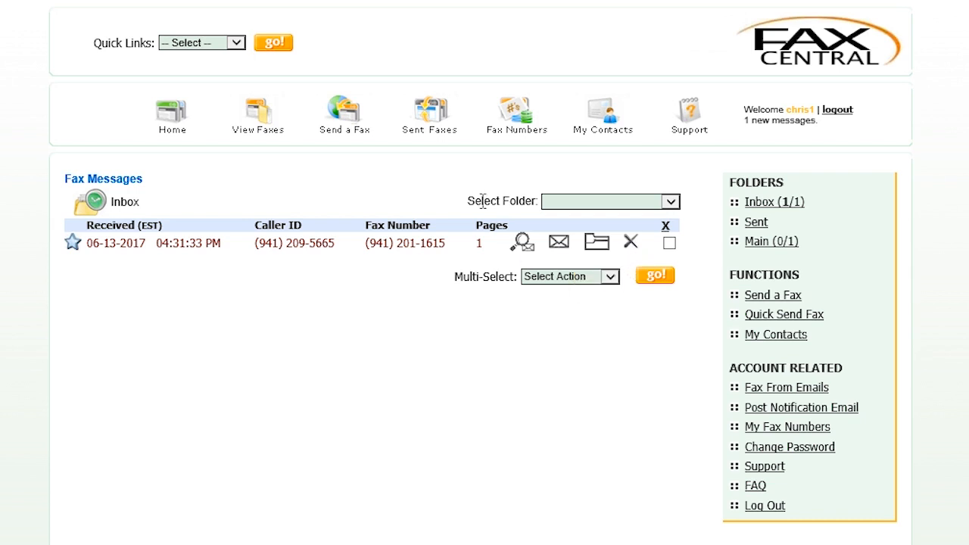
click(353, 117)
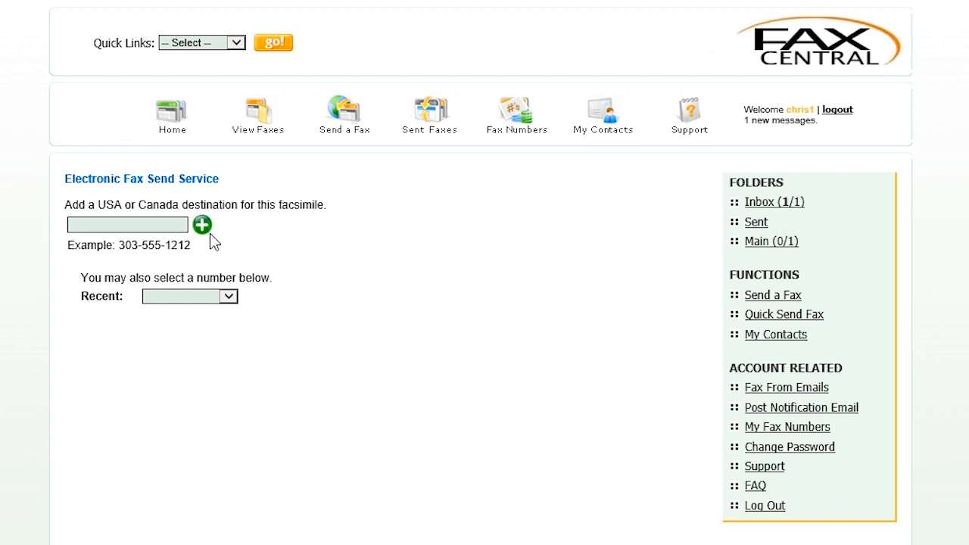
click(172, 225)
text(555-555-5555)
click(202, 225)
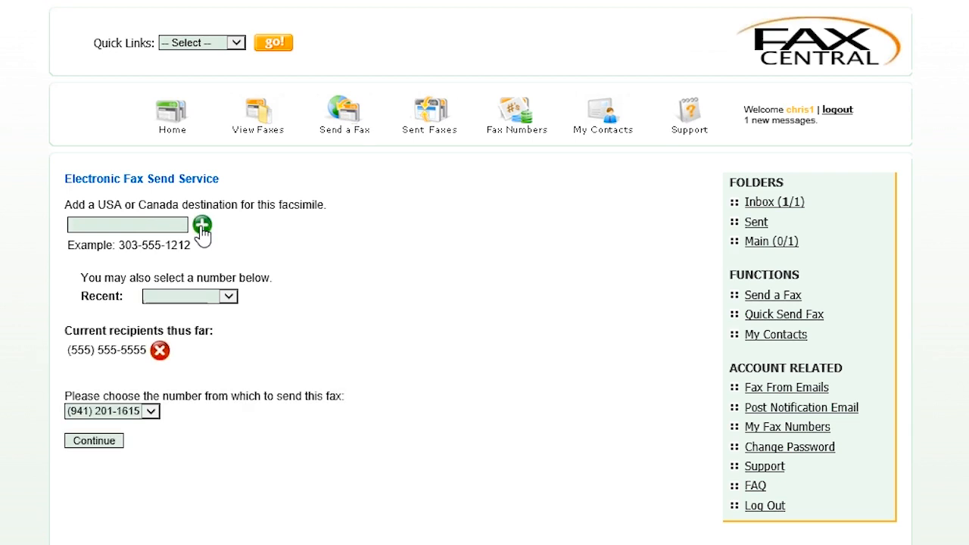
click(151, 411)
click(106, 442)
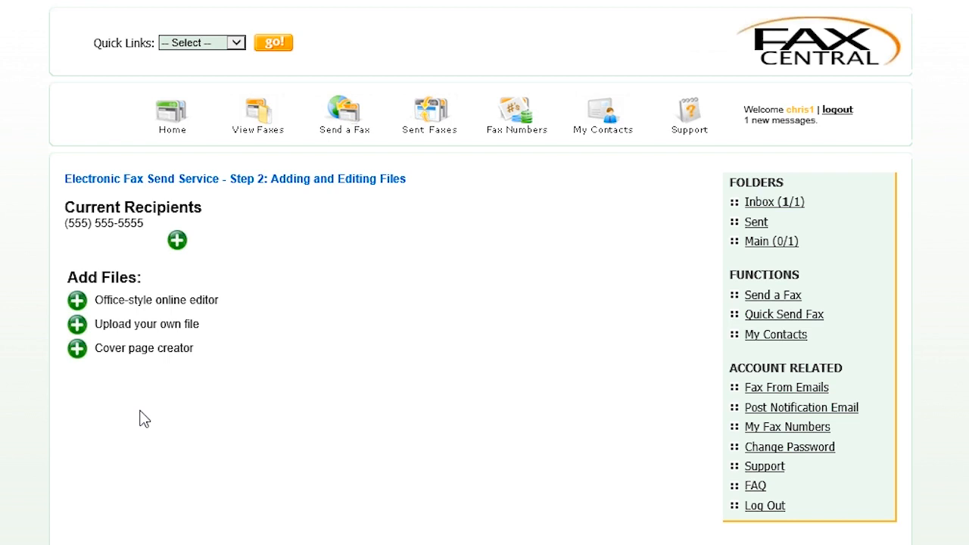
Step: Create an online-editor document named 'Main' containing 'Hello from Lightspeed!' and submit it
click(76, 301)
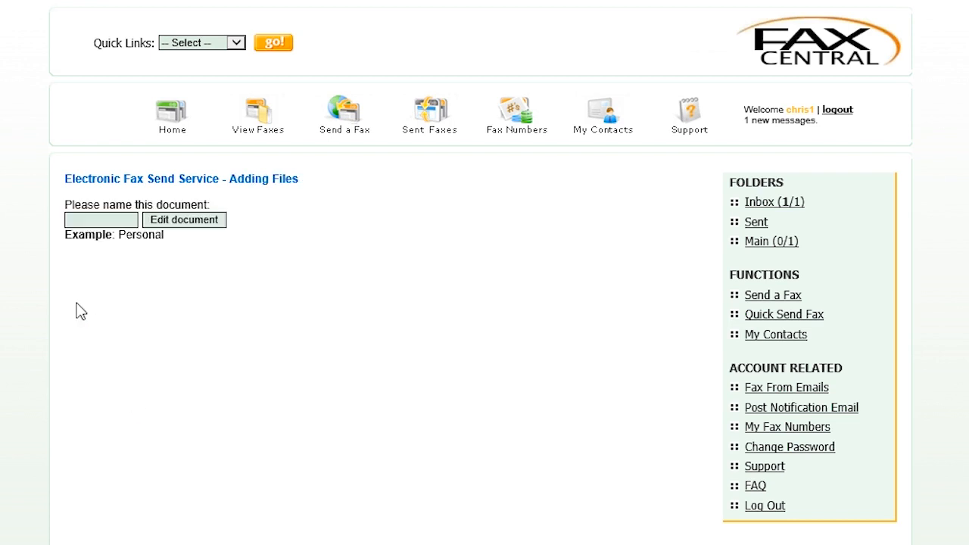
click(114, 222)
text(Main)
click(163, 223)
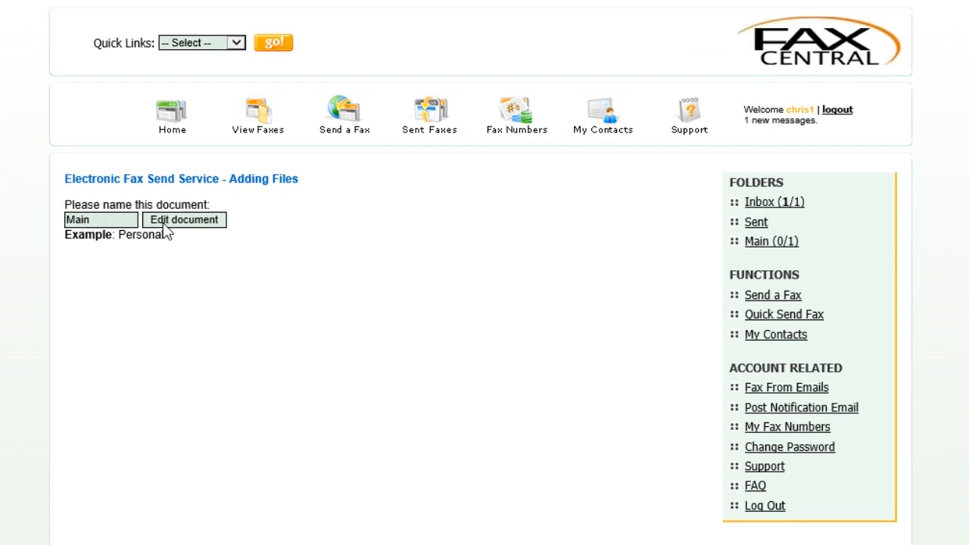
click(163, 223)
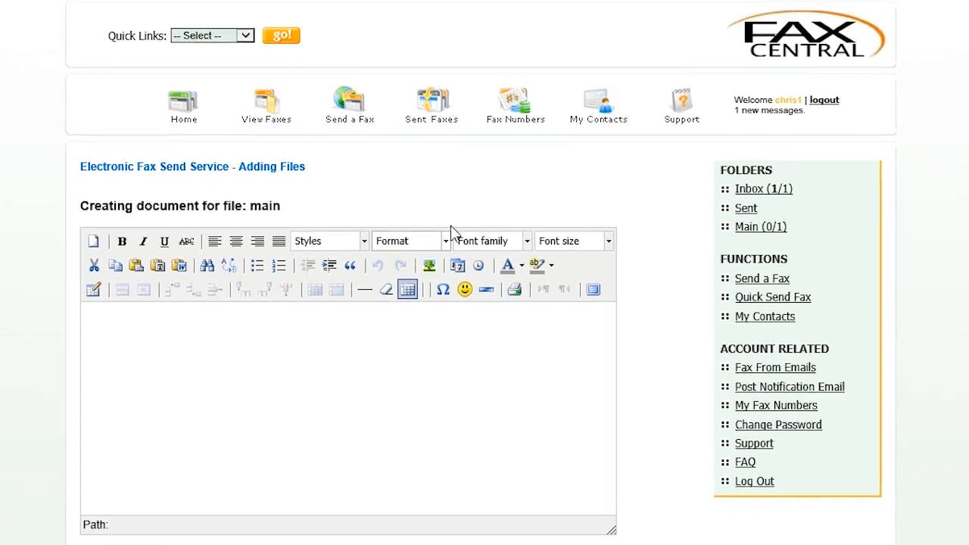
click(448, 333)
text(Hello f)
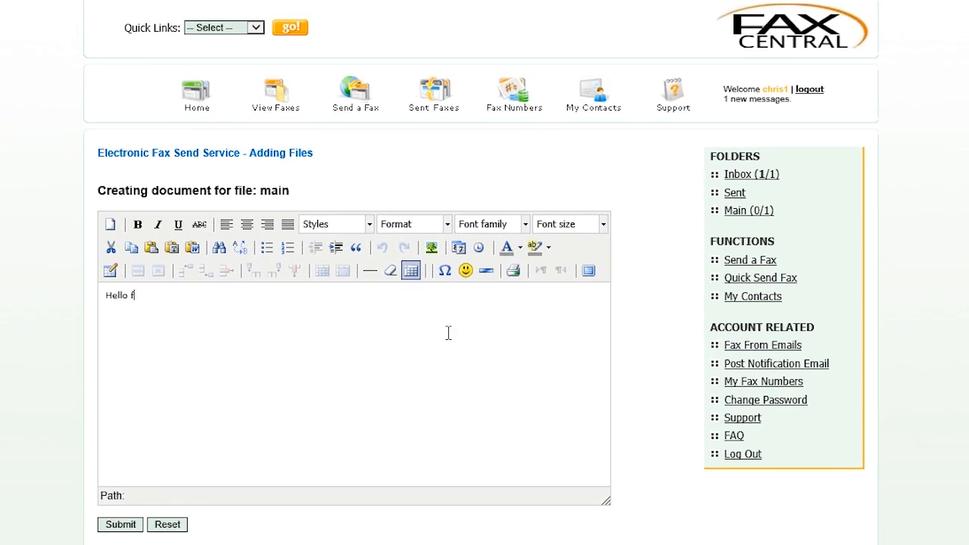
text(rom Lightspeed!)
click(122, 525)
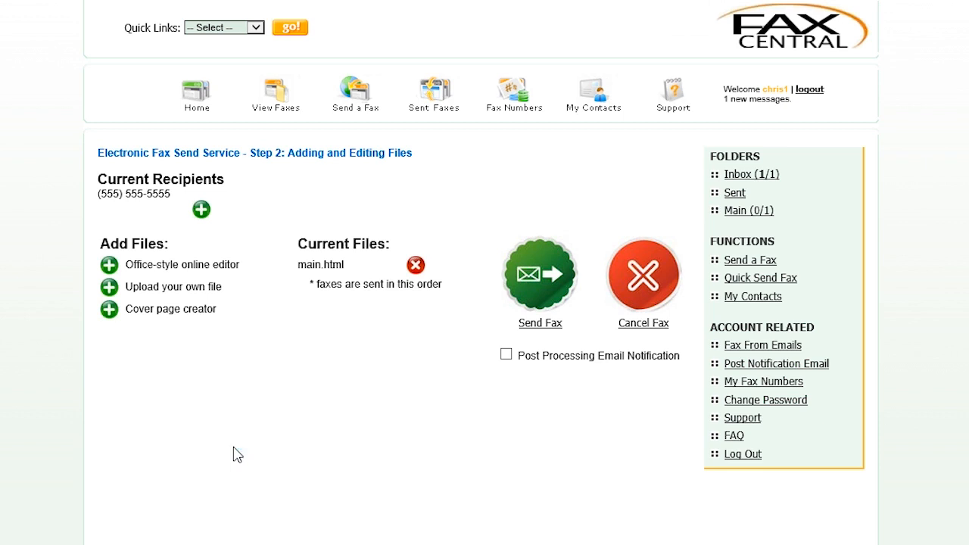
Step: Upload LIGHTSPEED VOICE TEST.docx from the computer as a second fax file
click(109, 288)
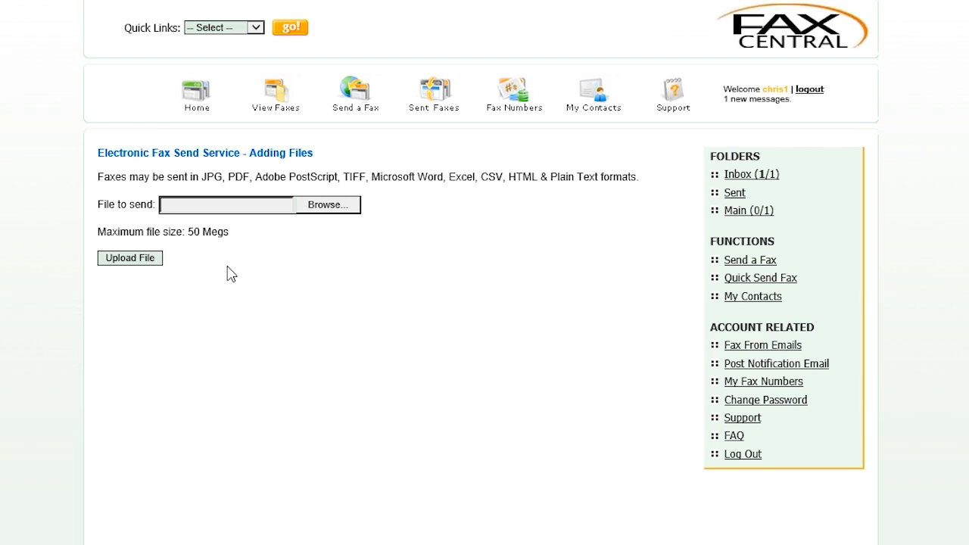
click(318, 206)
click(165, 365)
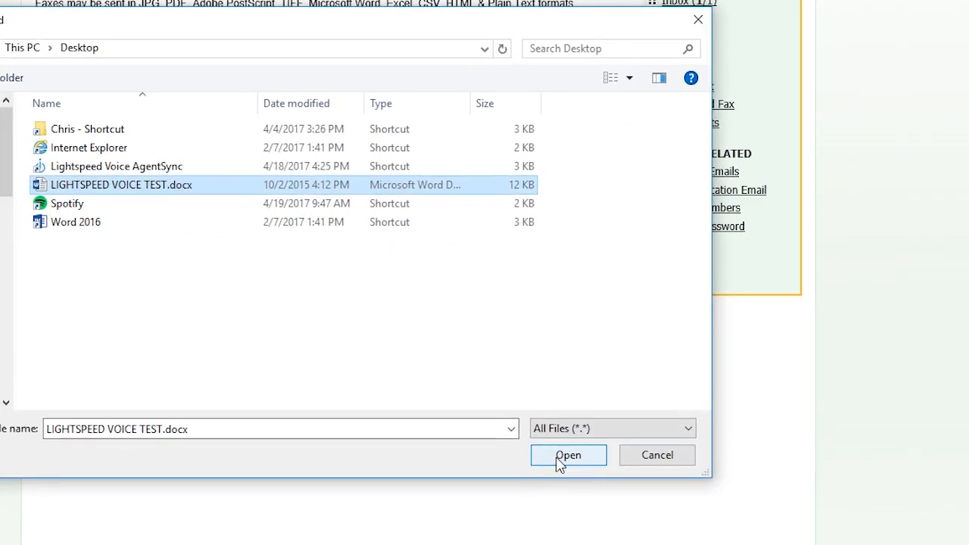
click(568, 455)
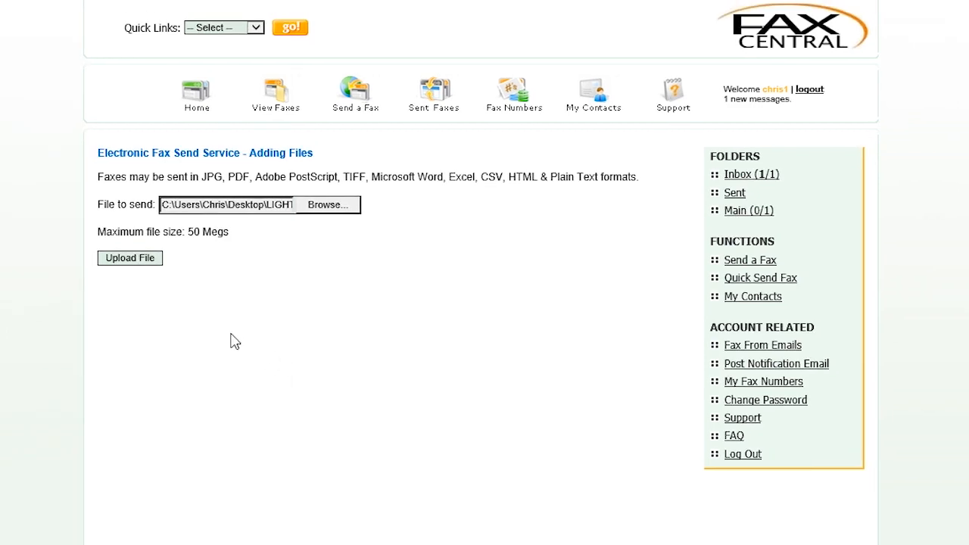
click(130, 258)
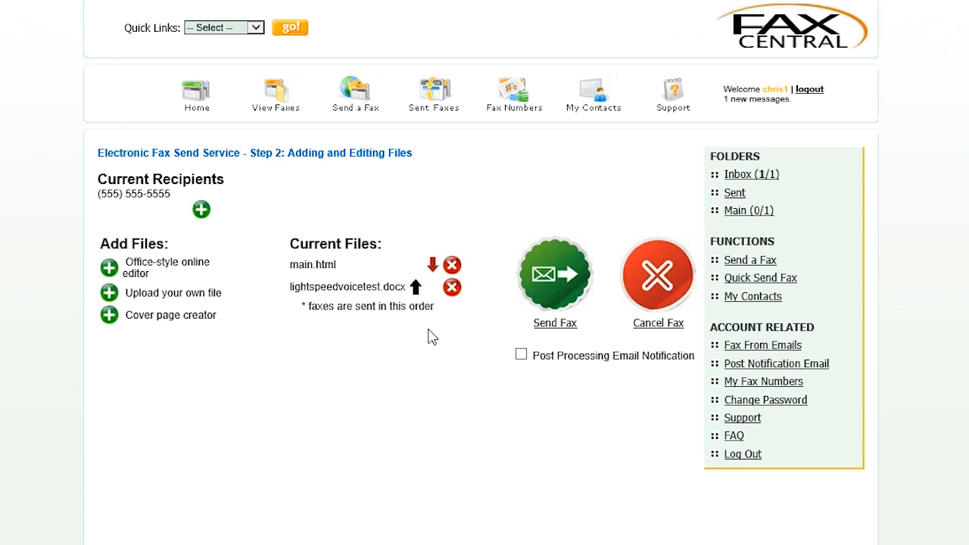
Step: Move main.html below lightspeedvoicetest.docx and open the cover page creator
click(432, 265)
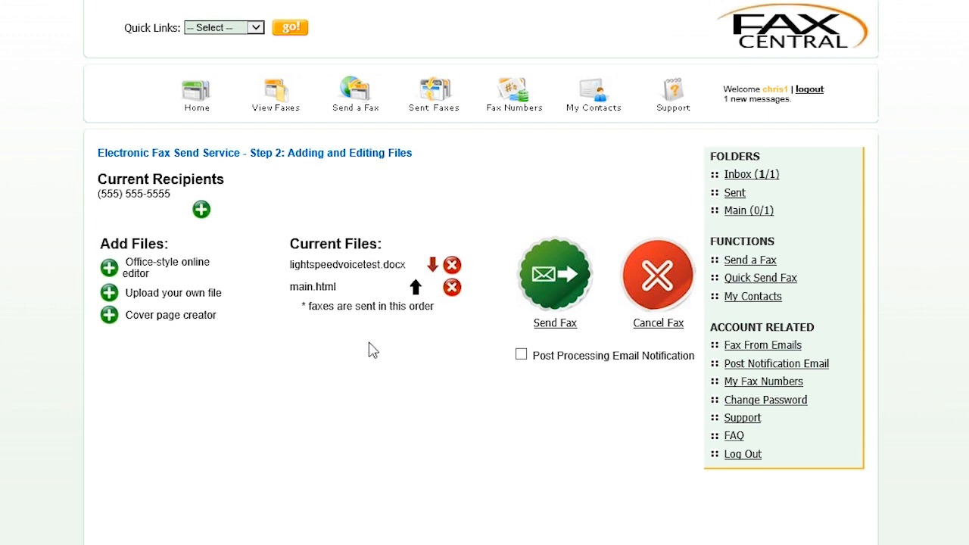
click(109, 316)
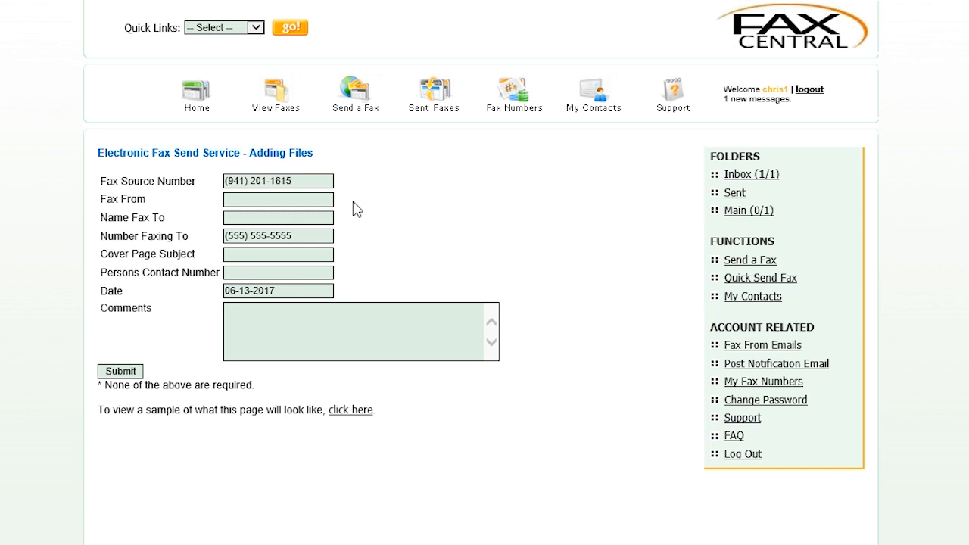
Step: Fill the cover page with the sender's name, subject 'Hello!' and comment 'Please Read!', then submit
click(302, 200)
text(Chris)
click(310, 219)
click(313, 256)
text(Hello!)
click(340, 308)
text(Please)
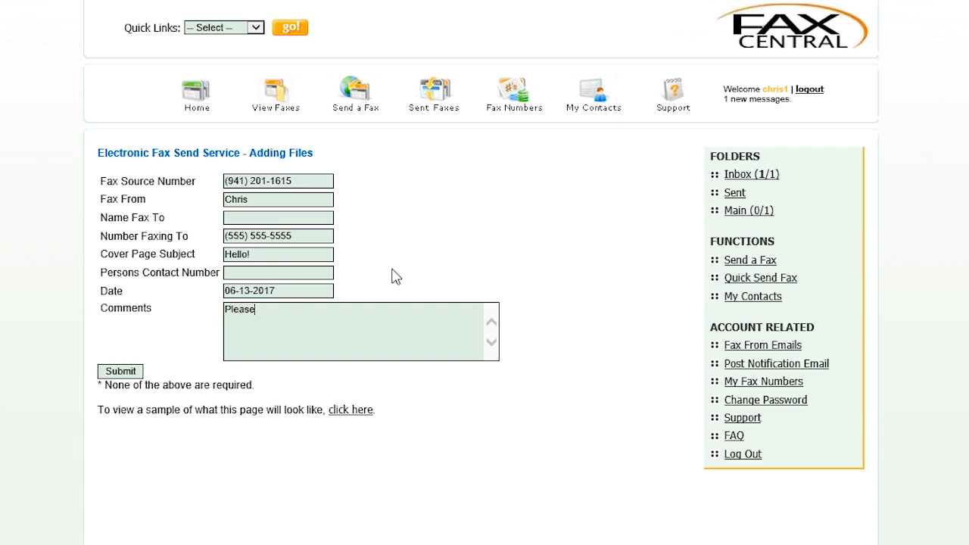
text( Read!)
click(121, 371)
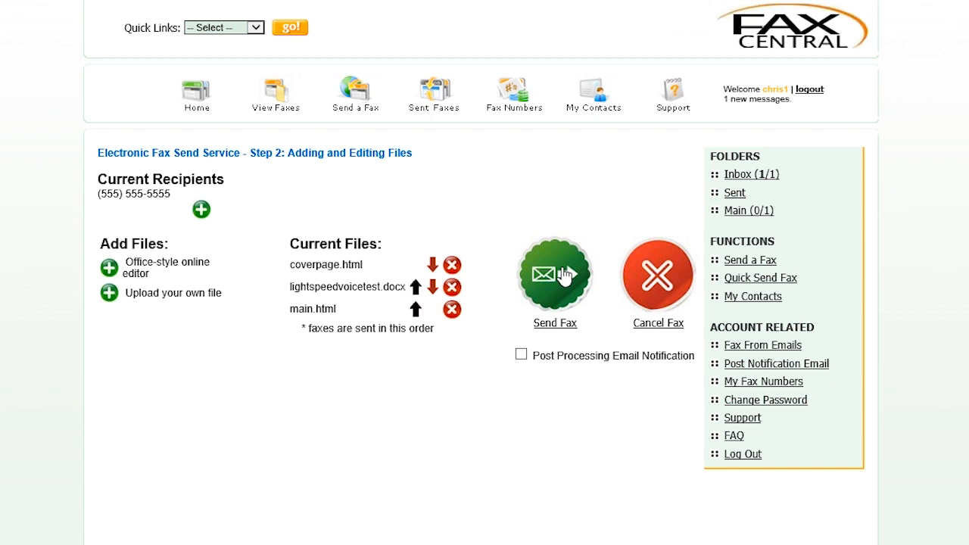
Step: Send the fax with post-processing email notification going to the help address
click(522, 356)
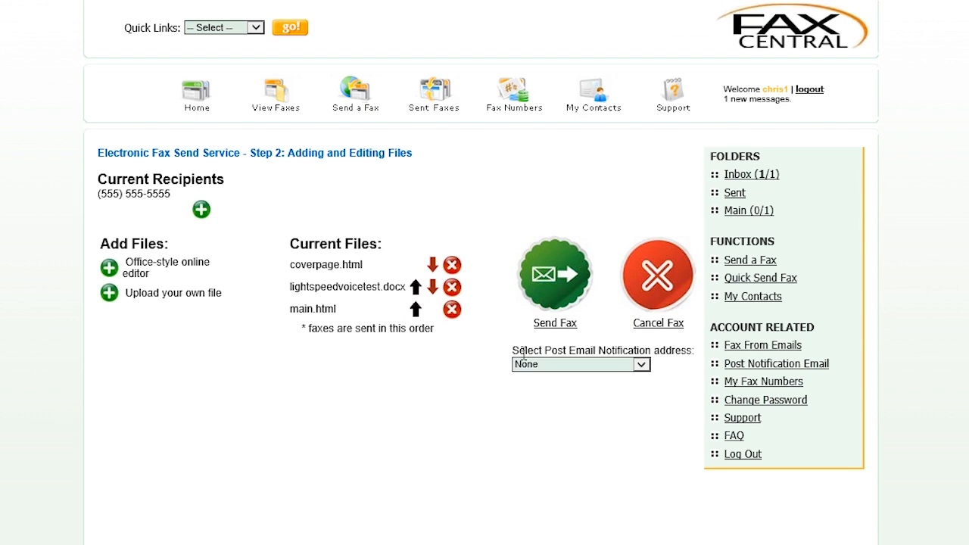
click(640, 366)
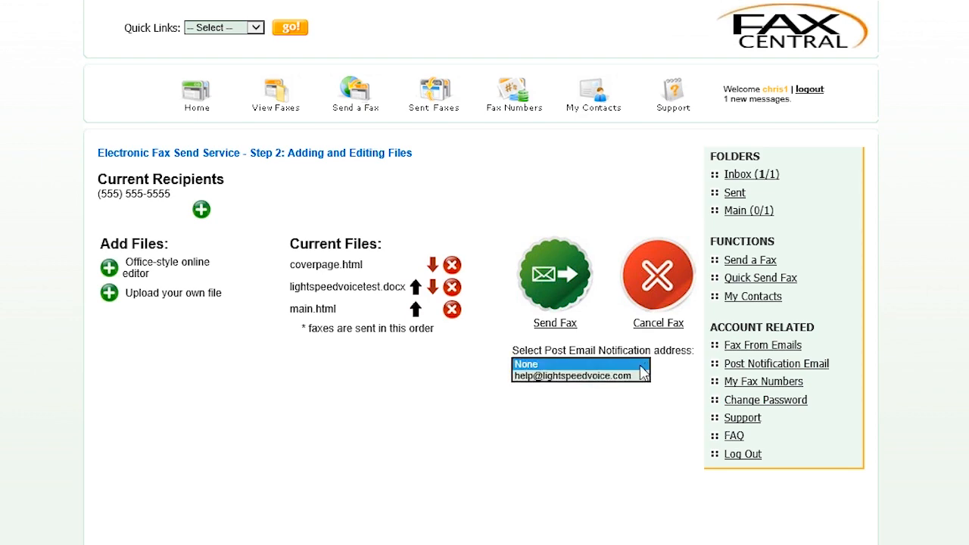
click(634, 376)
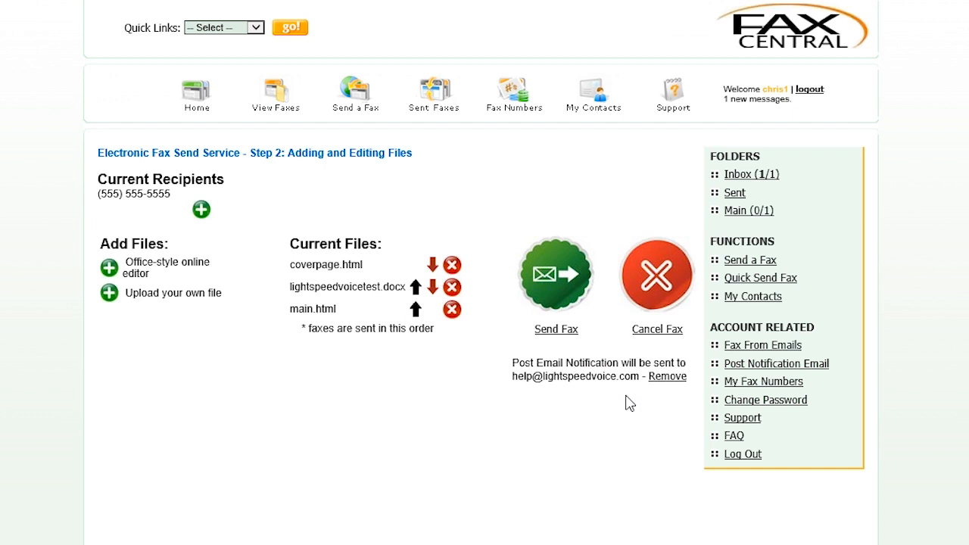
click(560, 283)
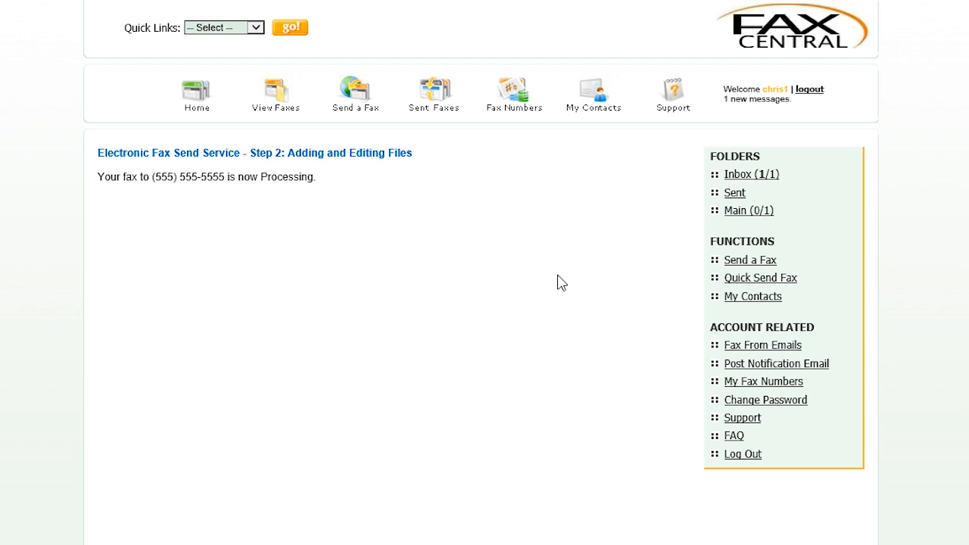
Step: Review the Sent folder, then open the account's Fax Numbers page
click(734, 194)
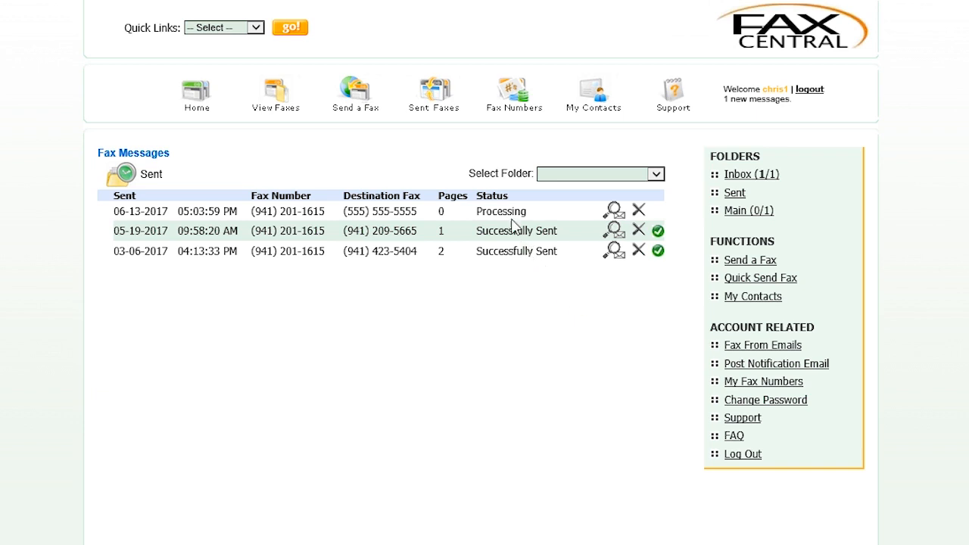
click(513, 106)
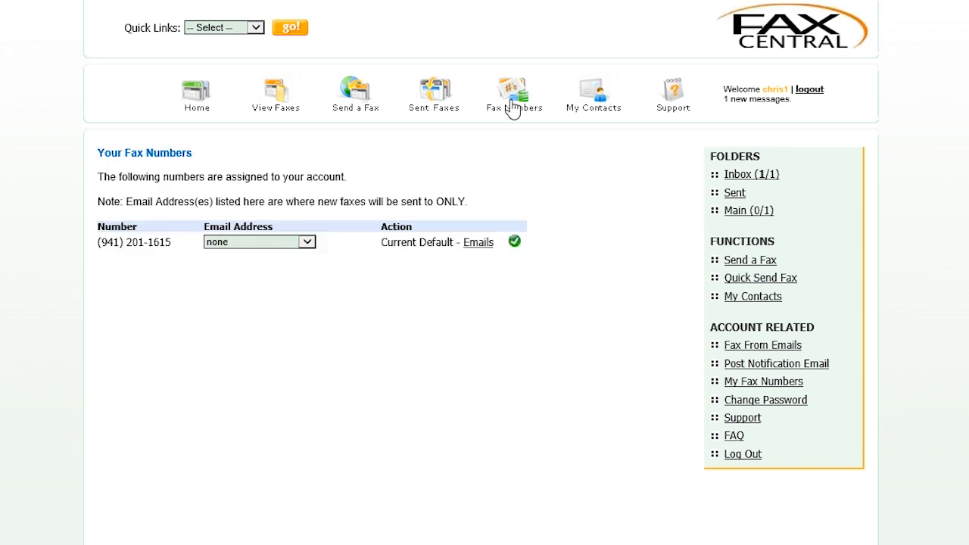
Step: Leave the fax number's email address setting at none
click(308, 243)
click(309, 243)
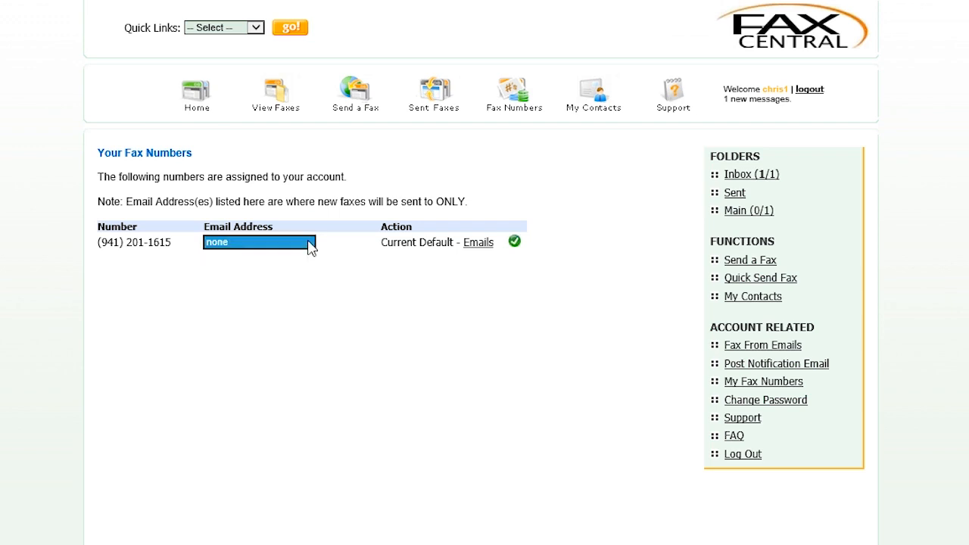
click(352, 279)
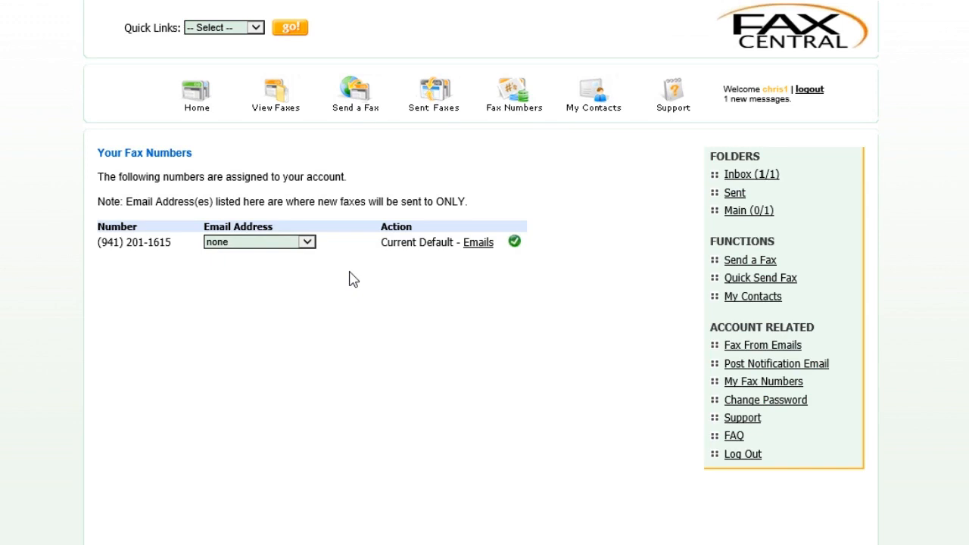
Step: Add the company help address to the authorized emails, then tick its Remove checkbox
click(479, 243)
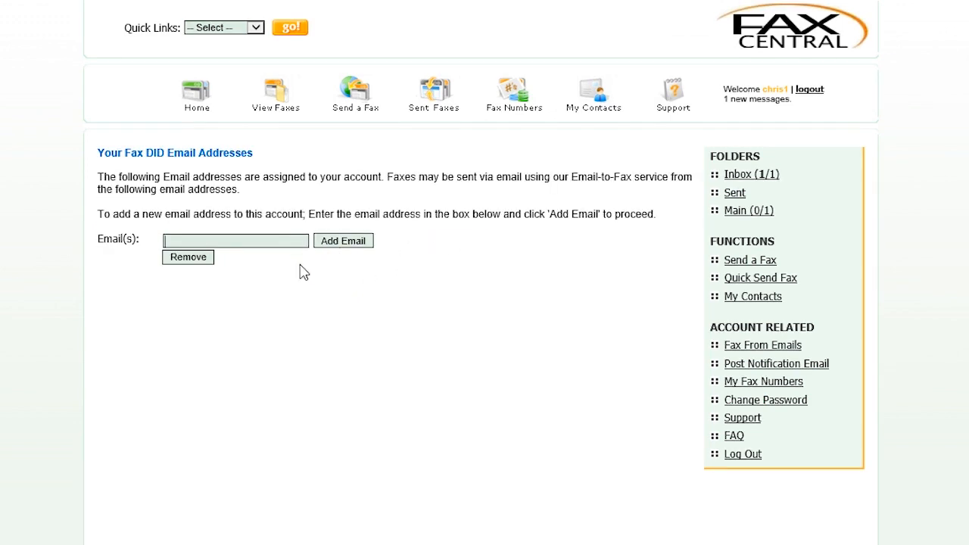
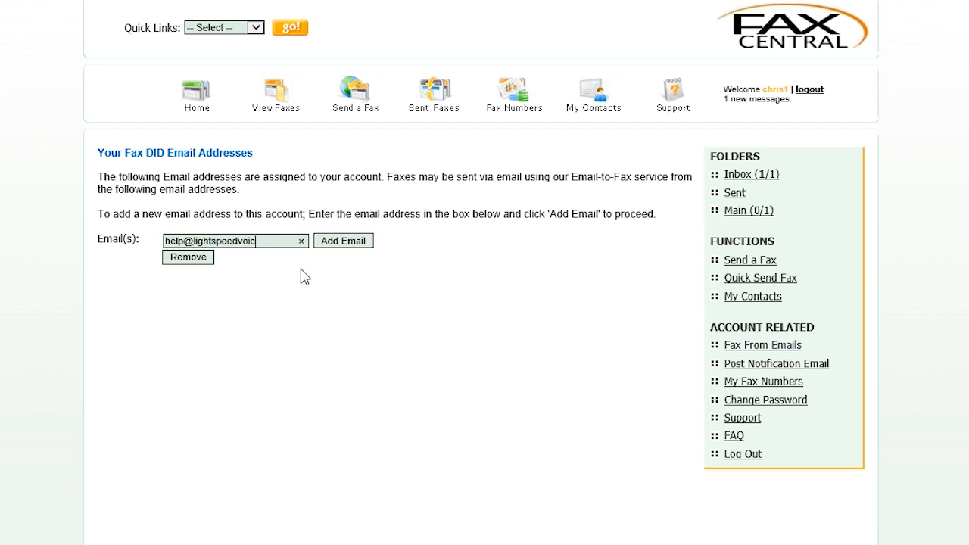
click(326, 242)
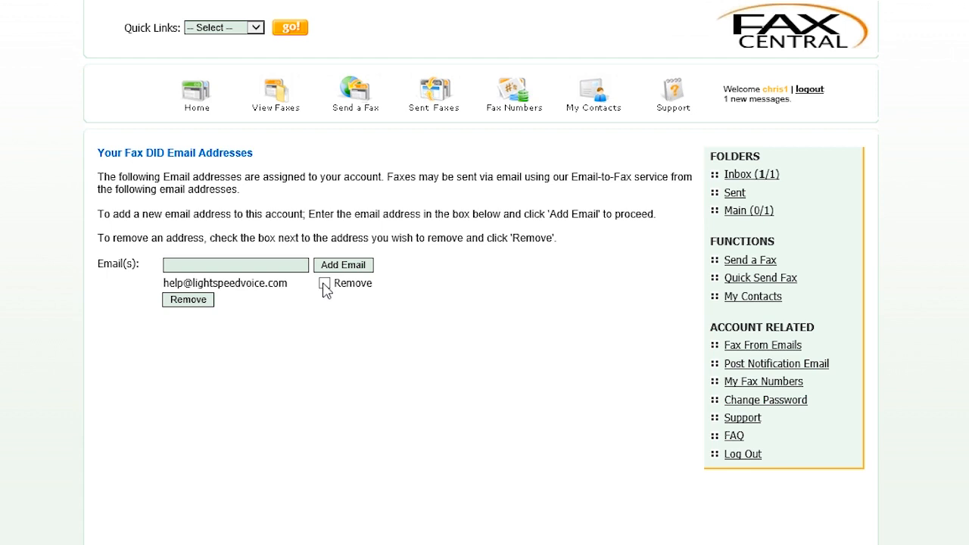
click(325, 285)
Step: Keep the help address authorized, save a contact with name and fax number, and open Support
click(324, 286)
click(589, 100)
click(212, 242)
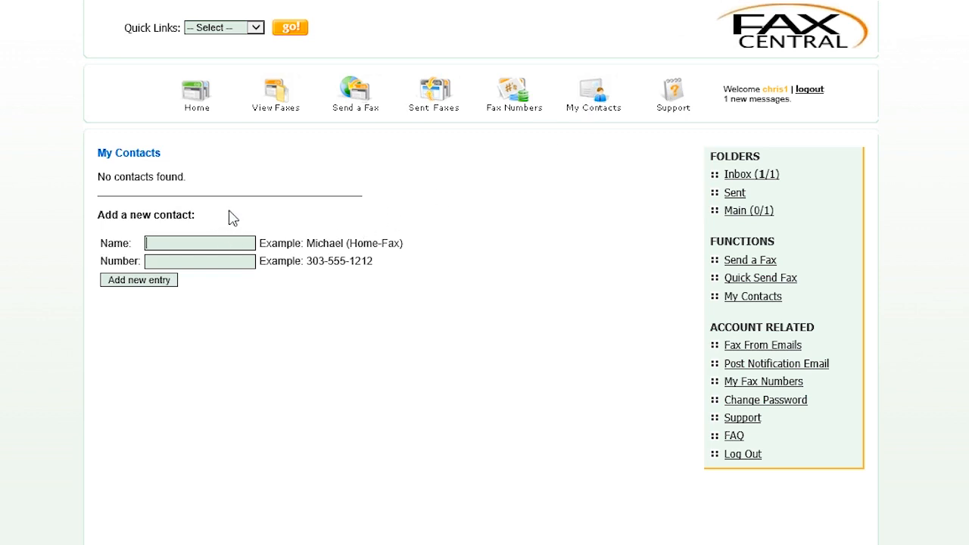
text(Chris)
key(Tab)
text(555-555-5555)
click(159, 292)
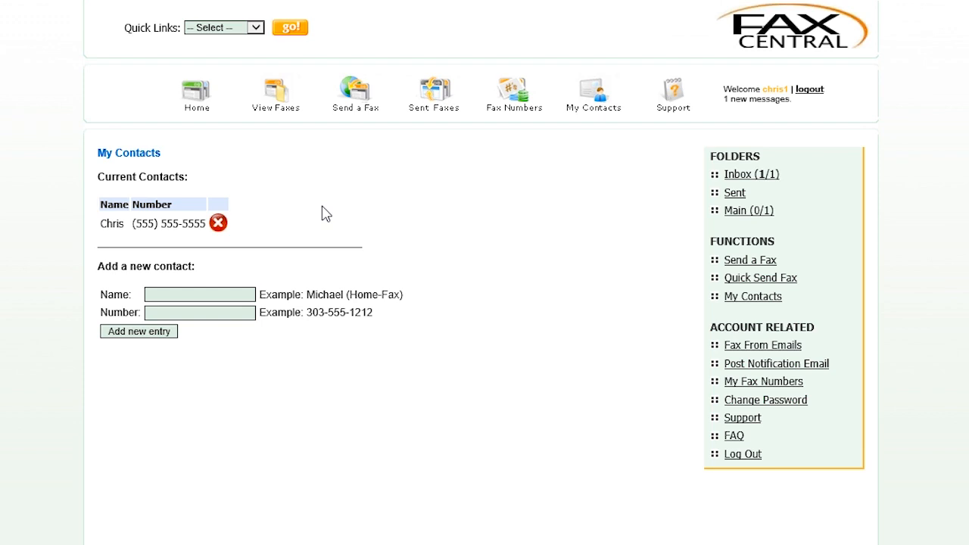
click(684, 92)
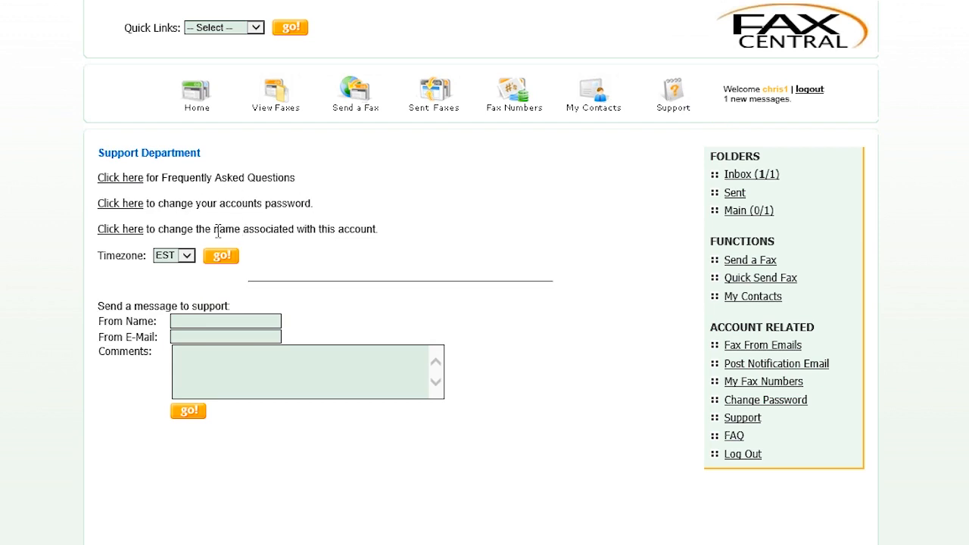
Step: Leave the timezone at EST and bring up the Frequently Asked Questions
click(187, 255)
click(187, 255)
click(134, 184)
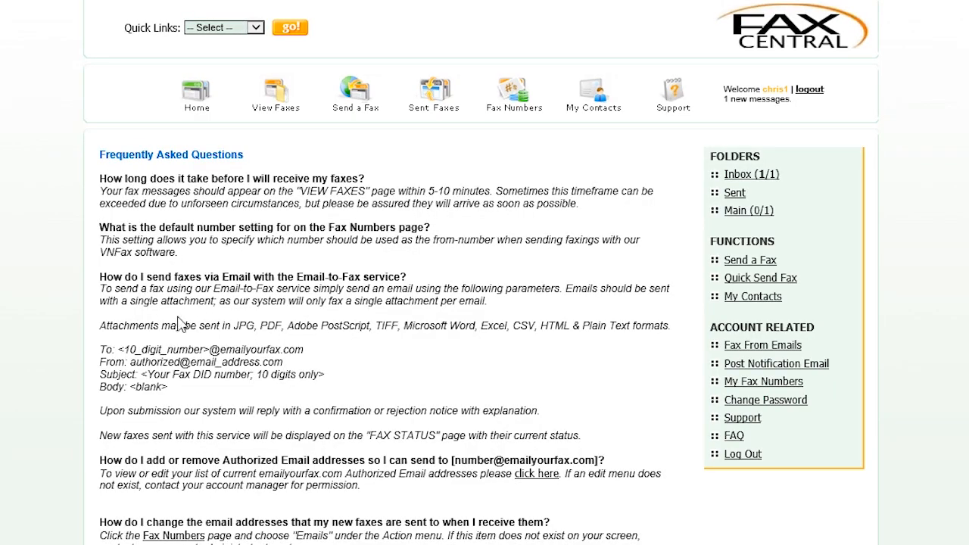
Step: Highlight the FAQ text on allowed attachment formats, then clear the selection
drag(231, 326, 99, 326)
drag(451, 318, 547, 327)
click(530, 354)
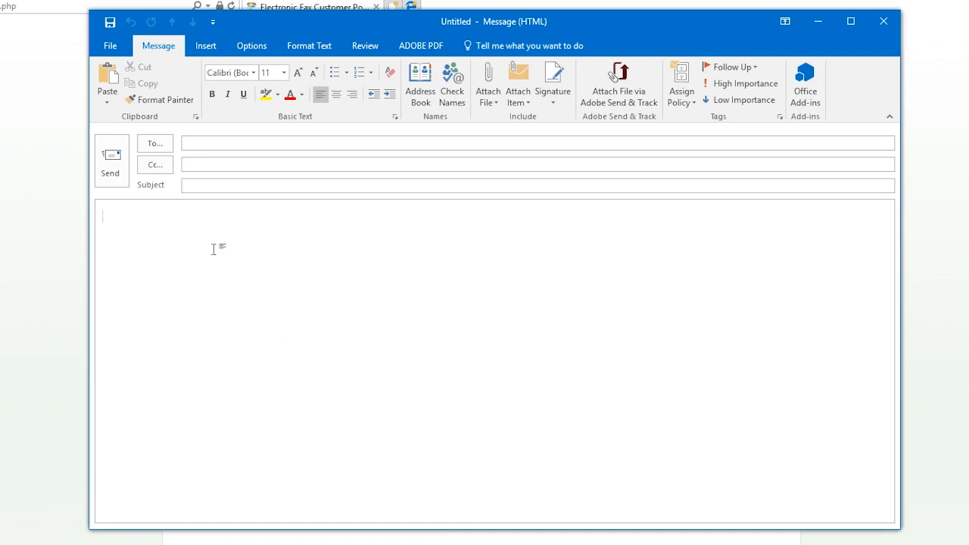
Step: Address the email to the destination fax number at emailyourfax.com, with the sending fax number as subject
click(193, 144)
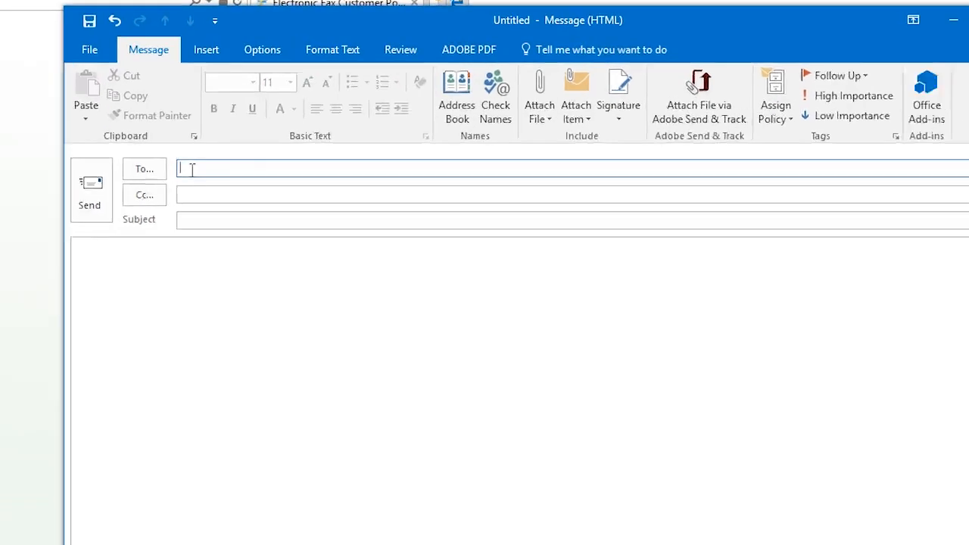
text(5555555555@email)
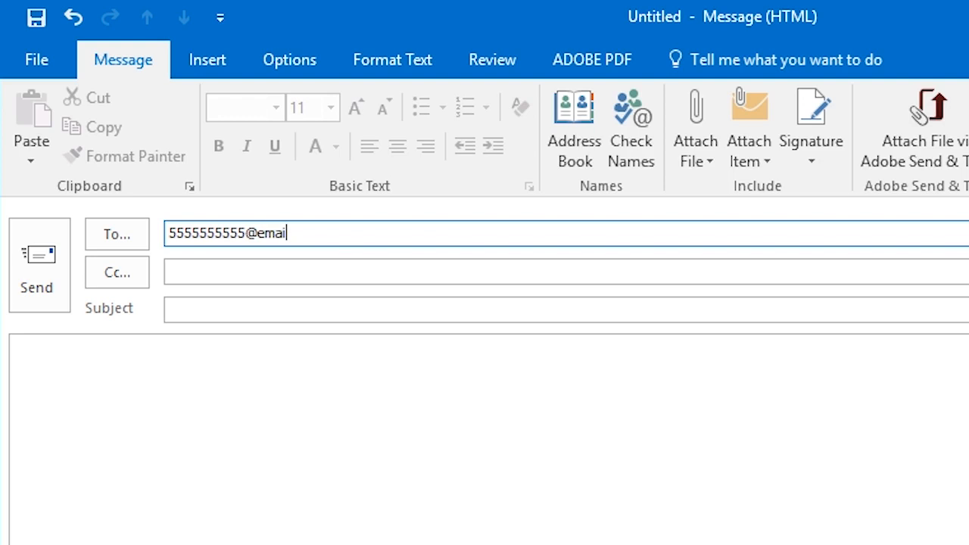
text(yourfax.com)
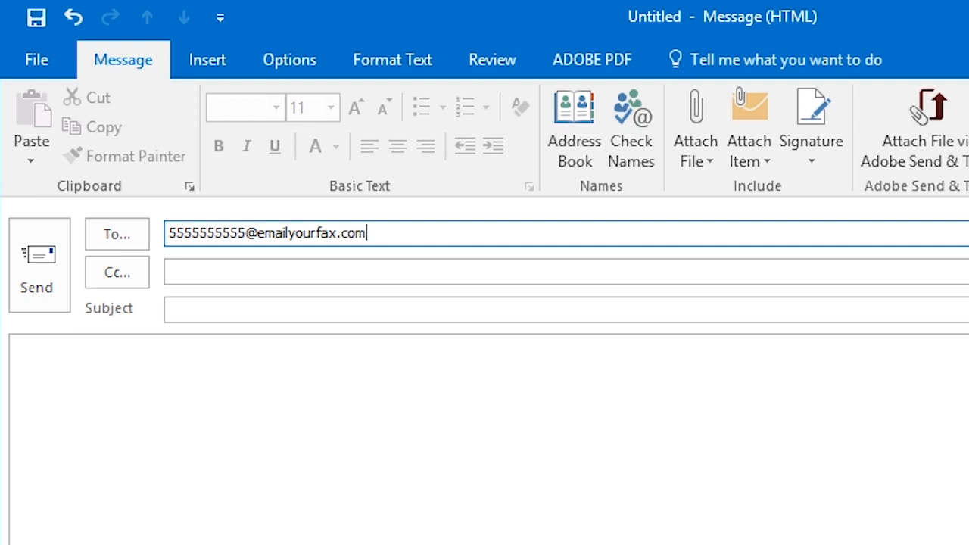
click(212, 308)
text(9415555555)
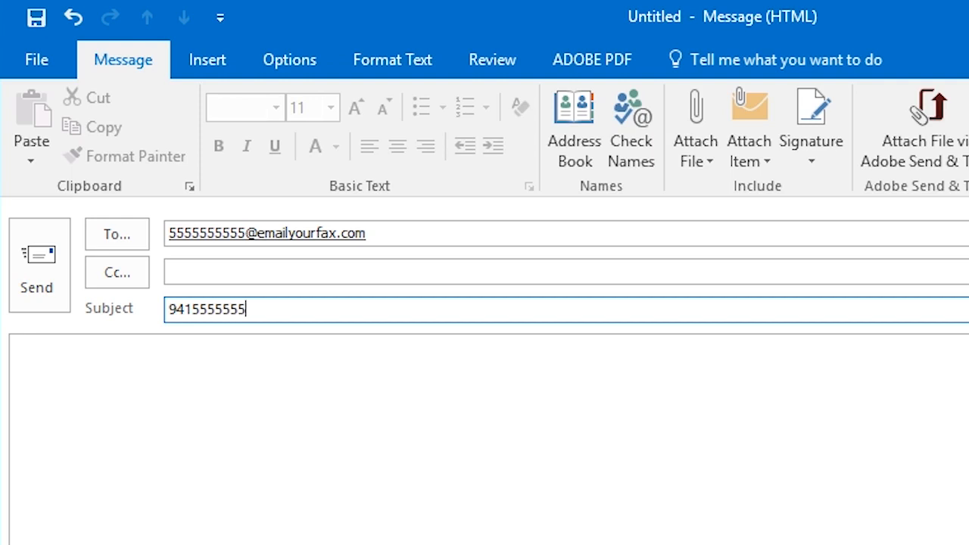
Step: Write 'Hello!' as the body and append 'cover page' to the subject
click(205, 399)
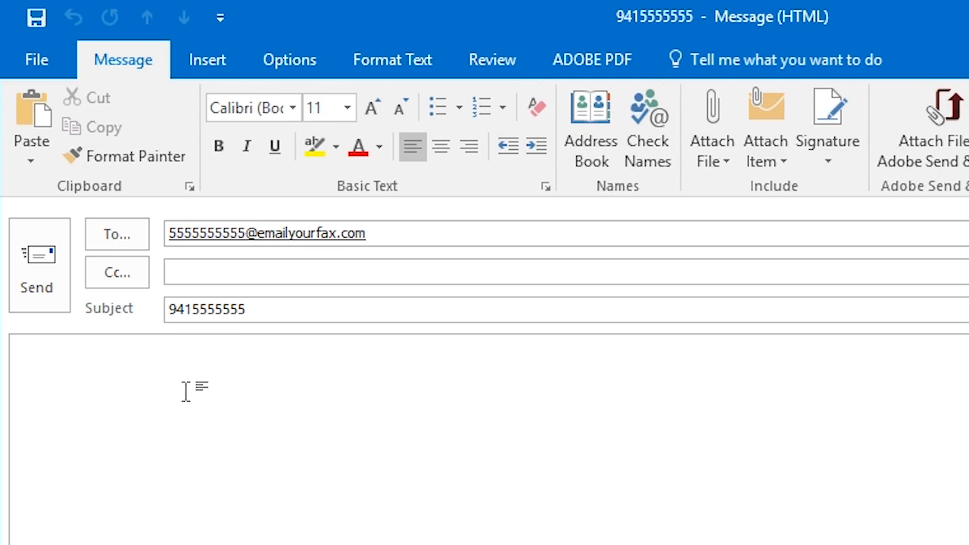
text(Hello!)
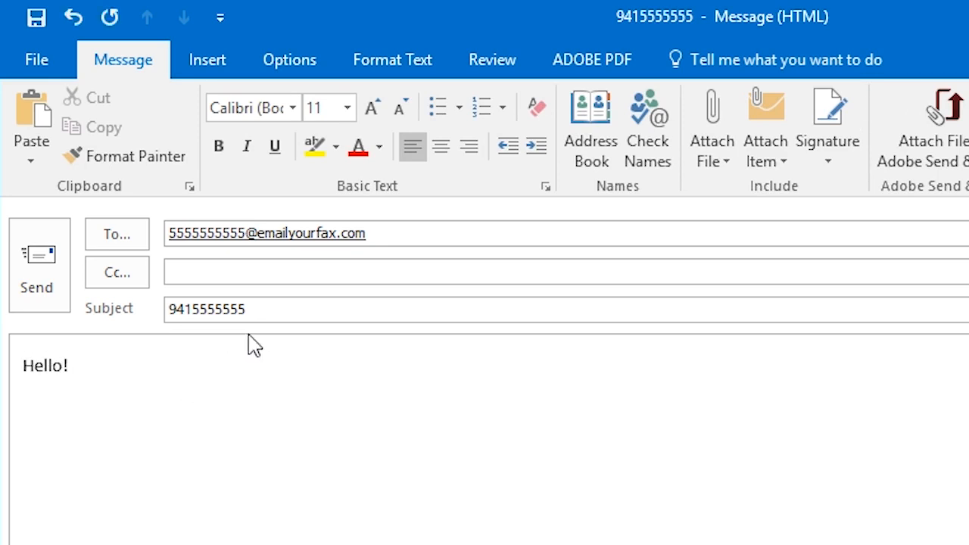
click(259, 310)
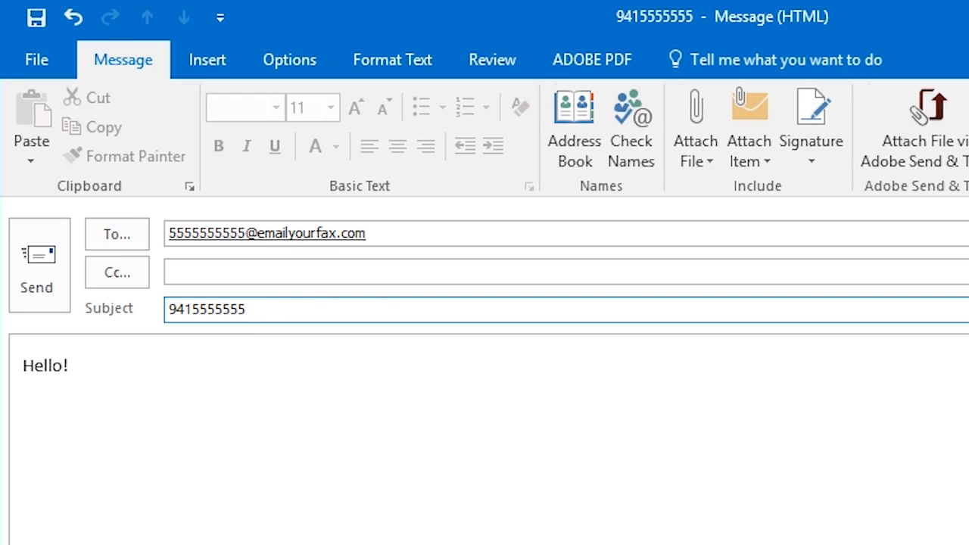
text(cover page)
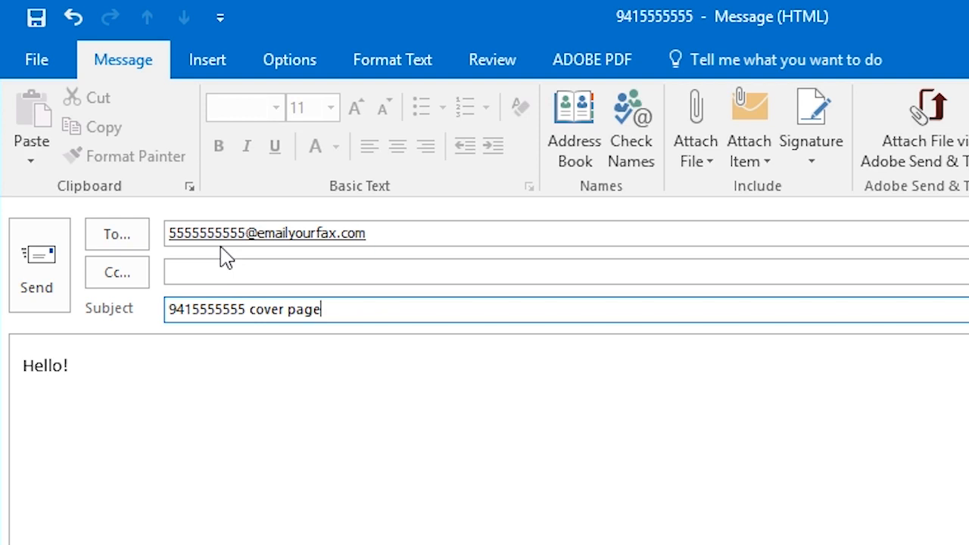
Step: Attach LIGHTSPEED VOICE TEST.docx from the recent files list to the message
click(177, 368)
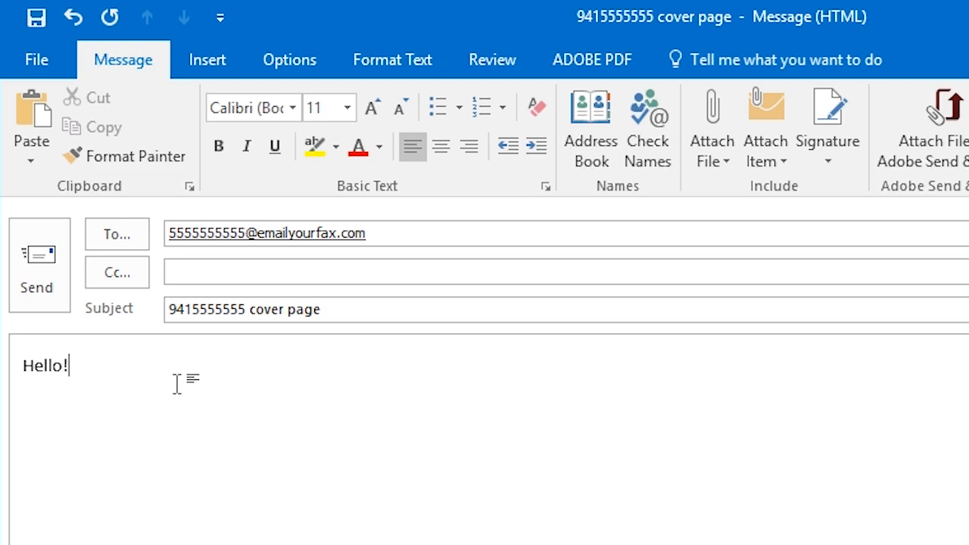
click(713, 152)
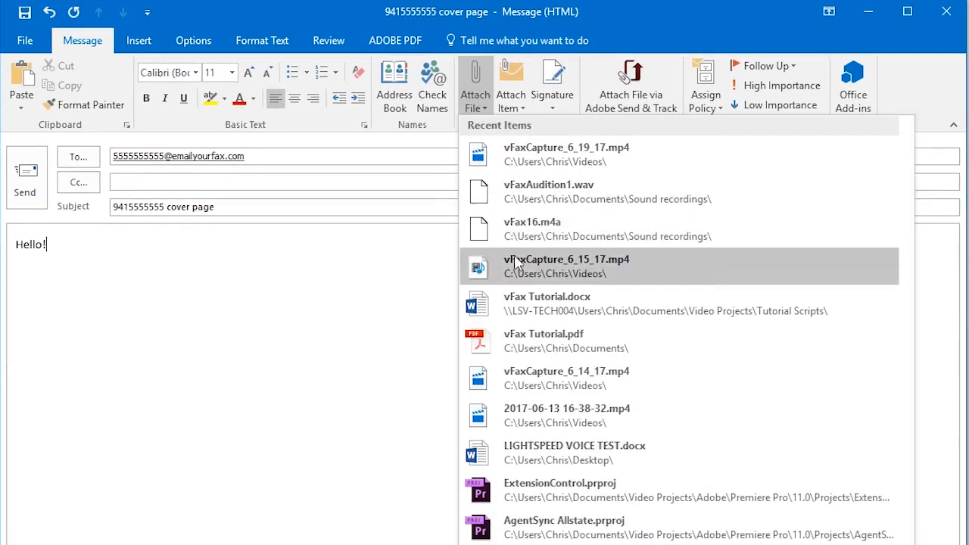
click(566, 453)
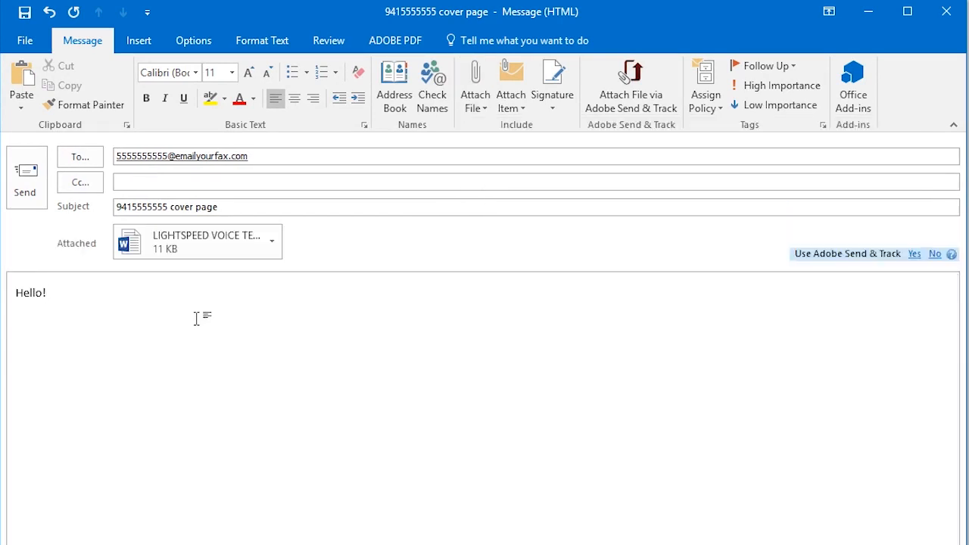